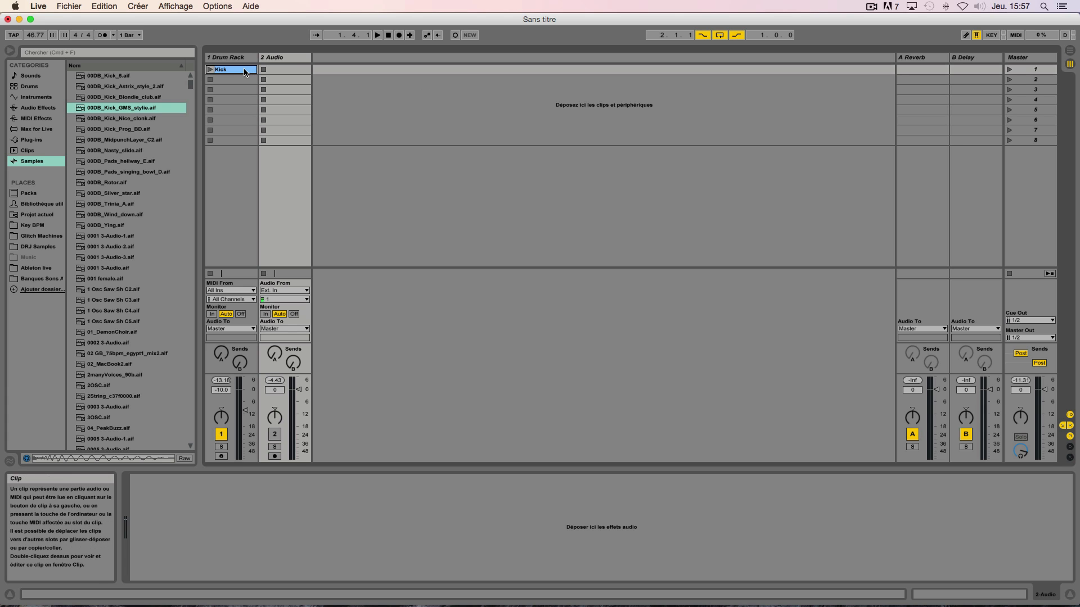
Place three consecutive Kick clips in the arrangement from 1.3.1 and set the loop region to start at 2.1.1 with length 0.2.0.
left_click(226, 70)
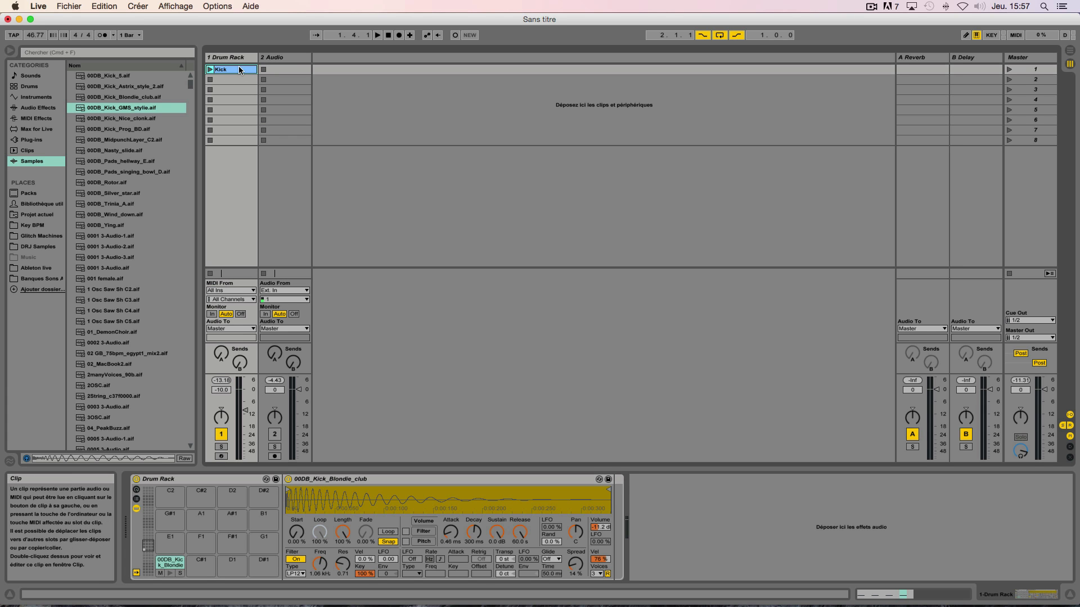
key("Tab")
left_click_drag(231, 72, 277, 101)
left_click_drag(336, 71, 326, 93)
left_click(289, 95)
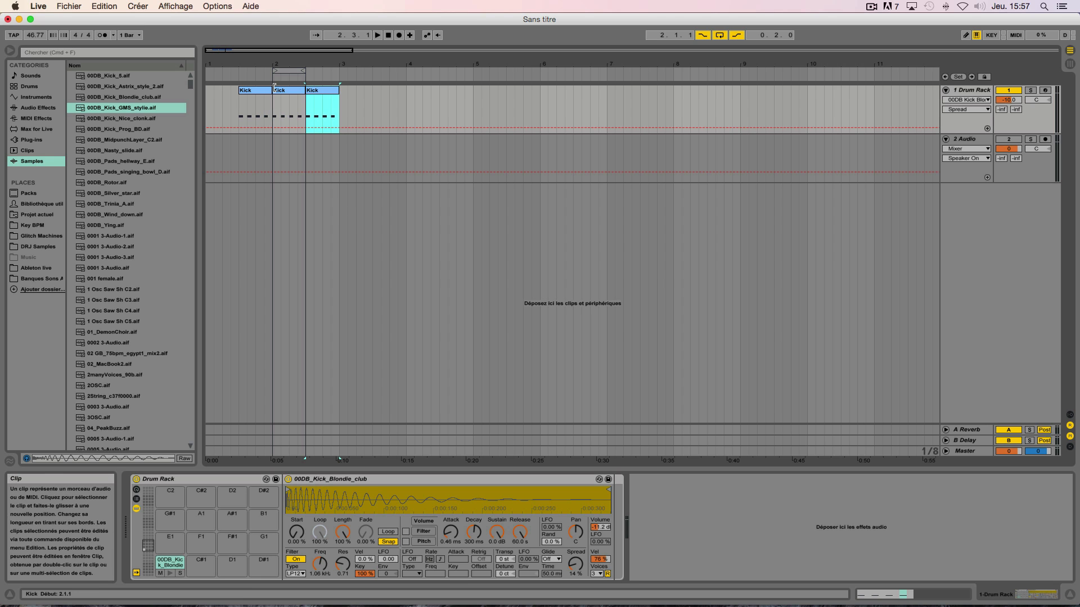
left_click(244, 102)
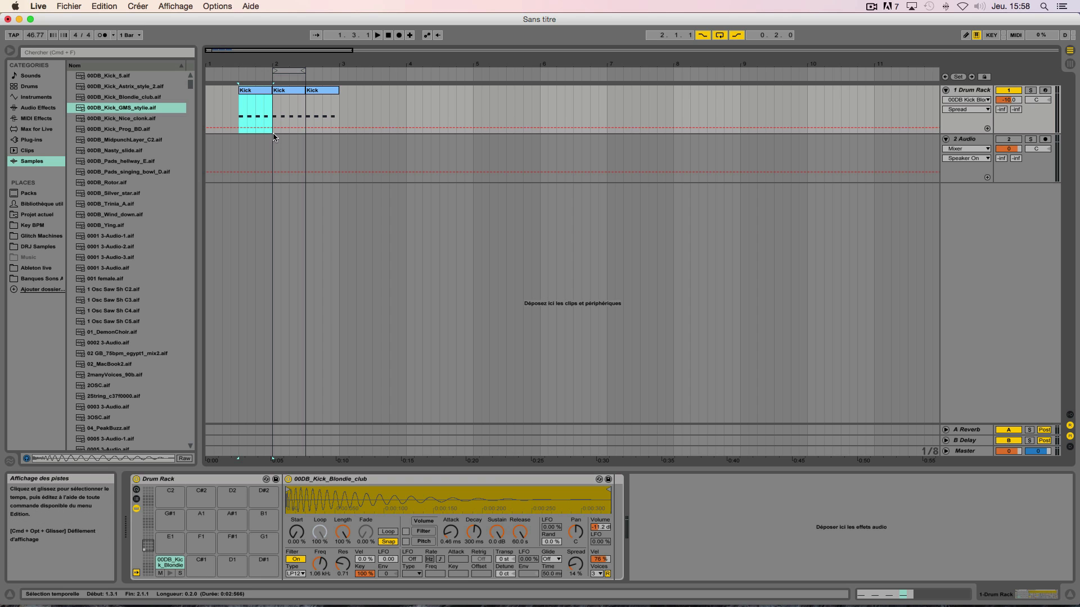
Set the insertion marker at 1.4.1 on the 2 Audio track and enable punch-in, loop and punch-out.
left_click(256, 156)
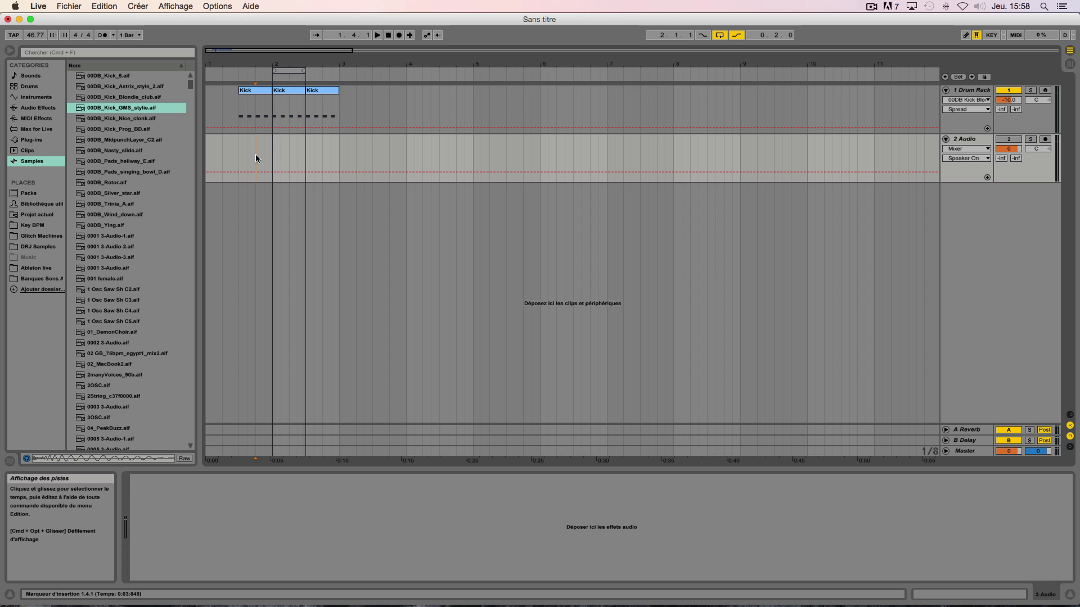
left_click(703, 35)
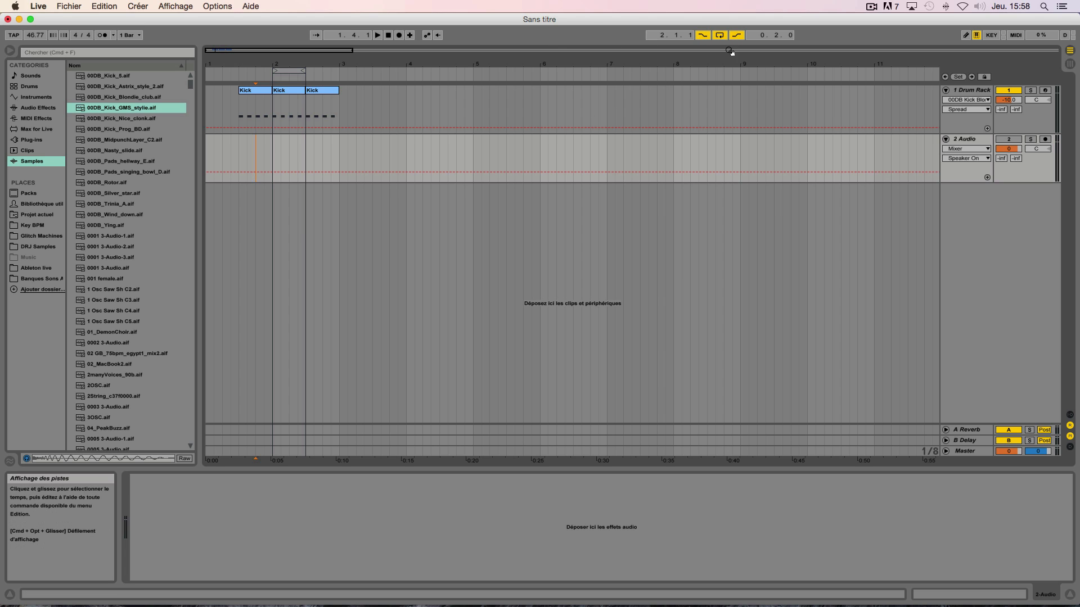
left_click(736, 37)
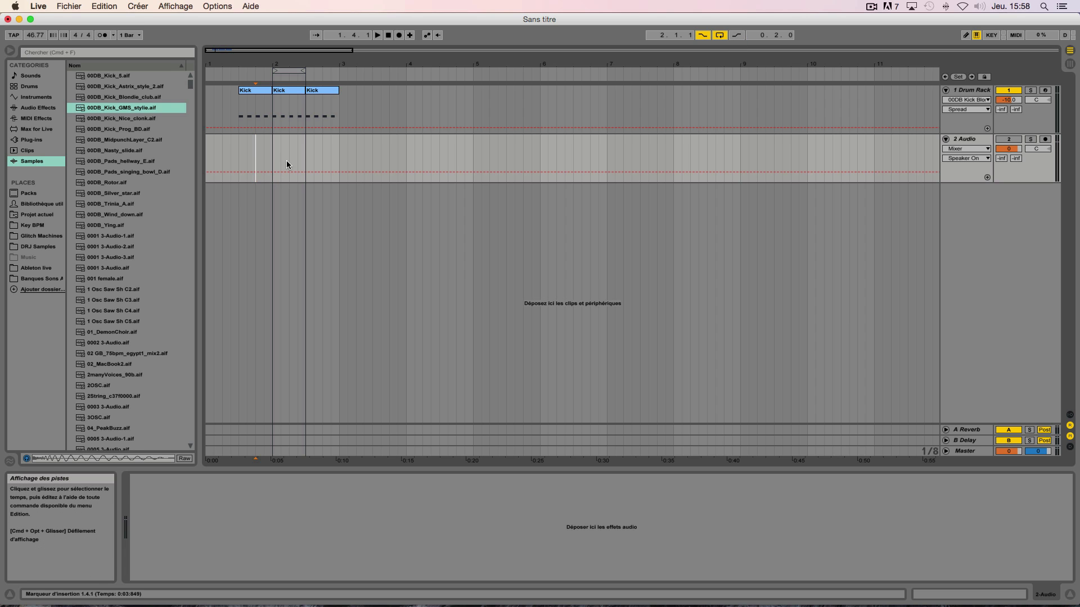
left_click(719, 35)
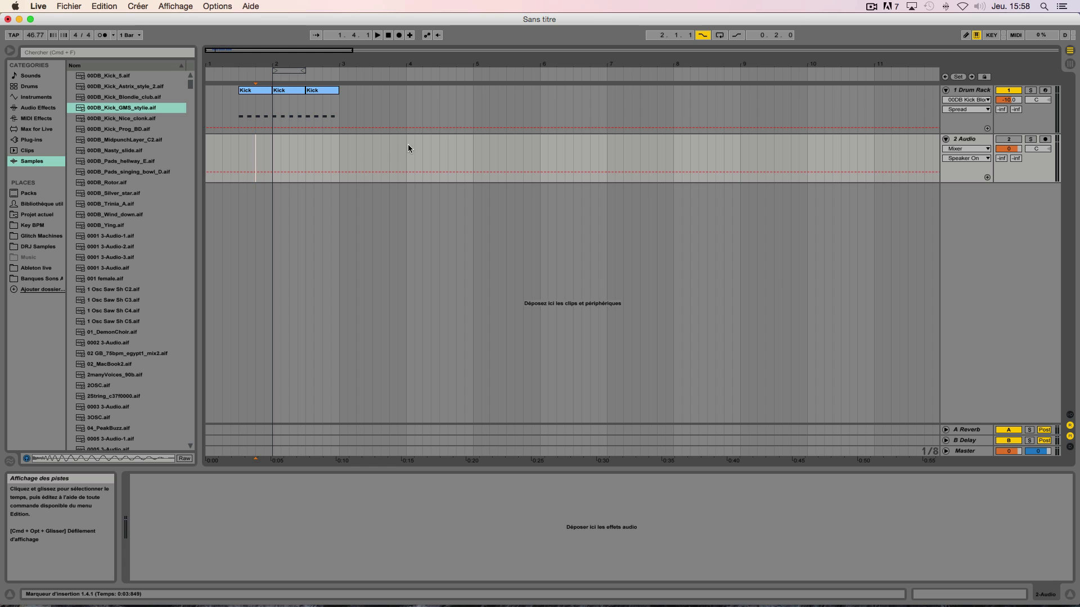
left_click(736, 35)
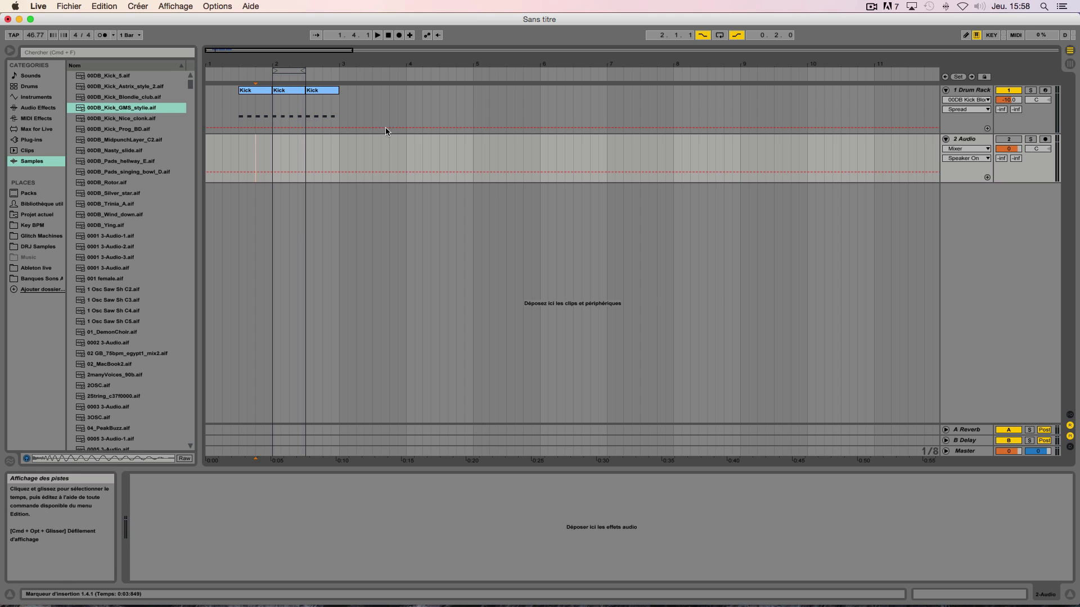
left_click(719, 35)
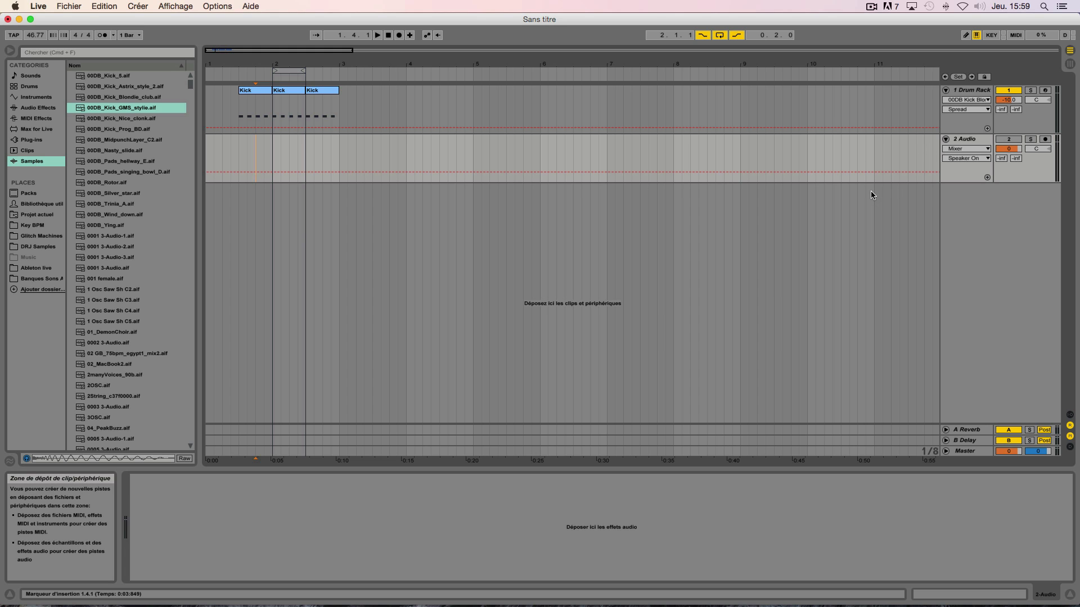
Arm the 2 Audio track and record looped takes over the 2.1.1 loop region, starting from the 1.4.1 marker.
left_click(1045, 140)
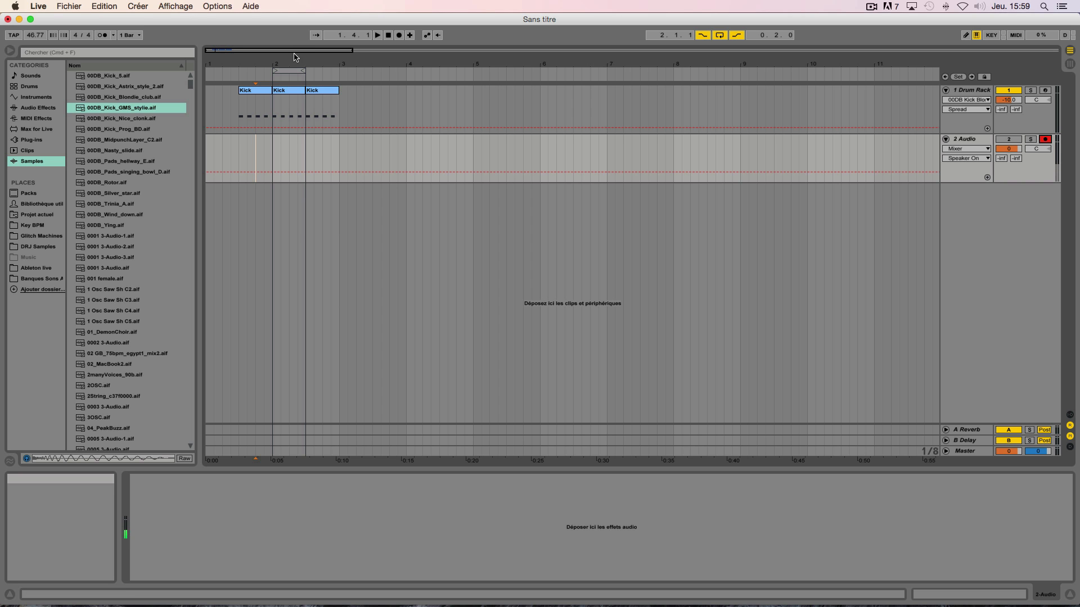
left_click_drag(256, 51, 256, 318)
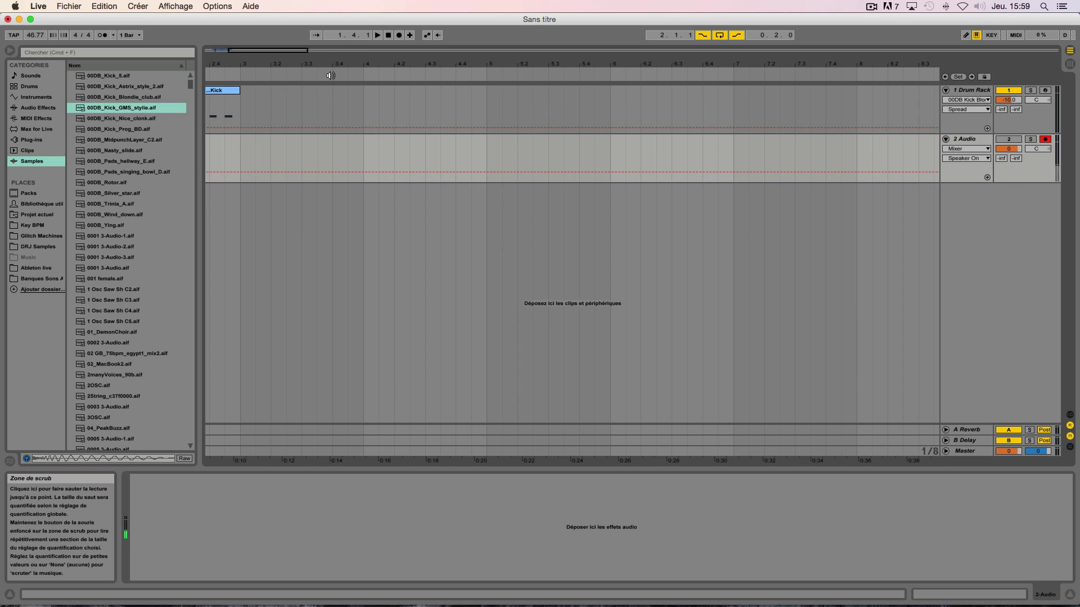
left_click_drag(273, 52, 254, 57)
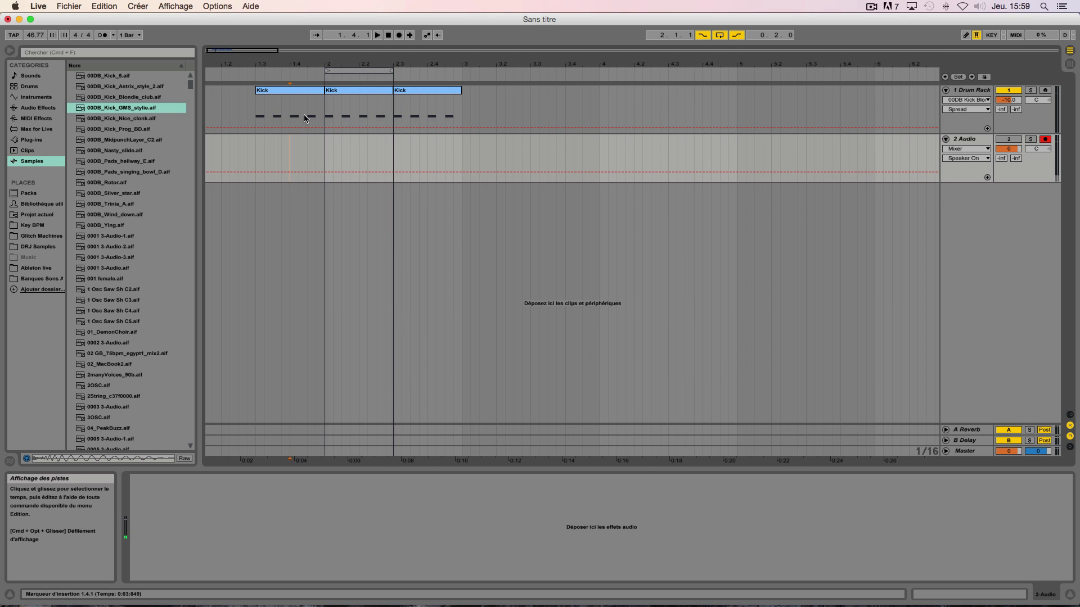
left_click(399, 36)
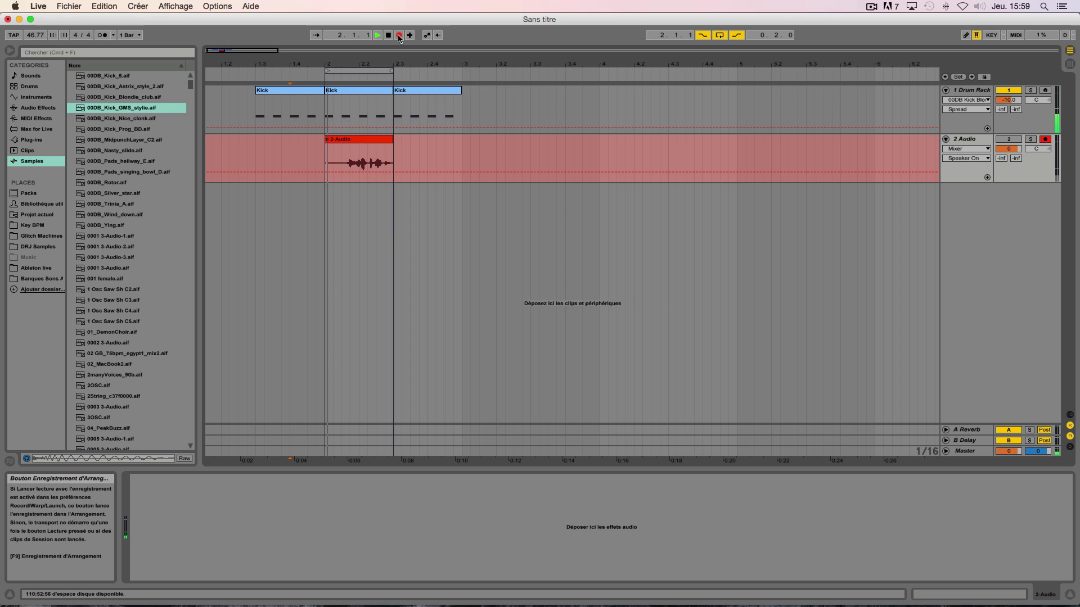
left_click(399, 35)
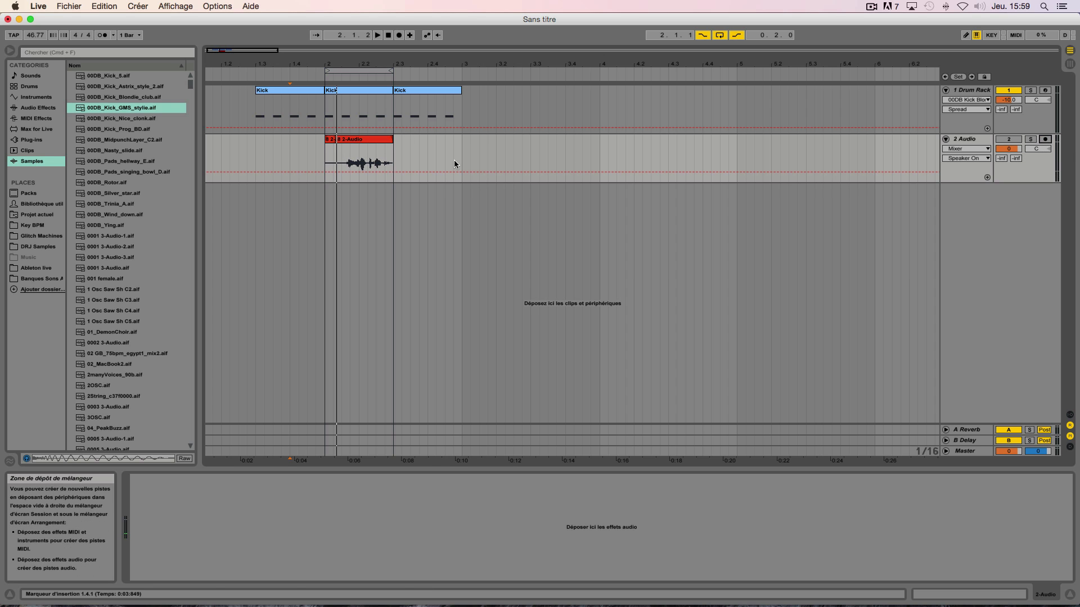
Open the recorded 2-Audio clip and extend its start to 1.4.4 to inspect all takes, returning the start to 3.3.1.
double_click(356, 142)
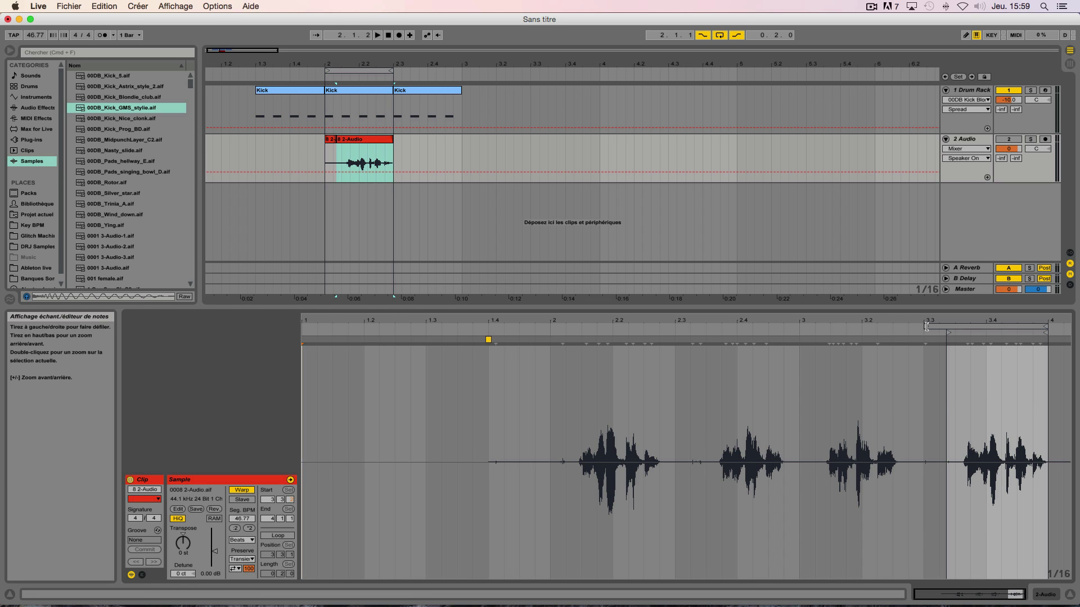
mouse_move(926, 327)
left_mouse_down()
mouse_move(843, 327)
mouse_move(948, 332)
mouse_move(535, 340)
left_mouse_up()
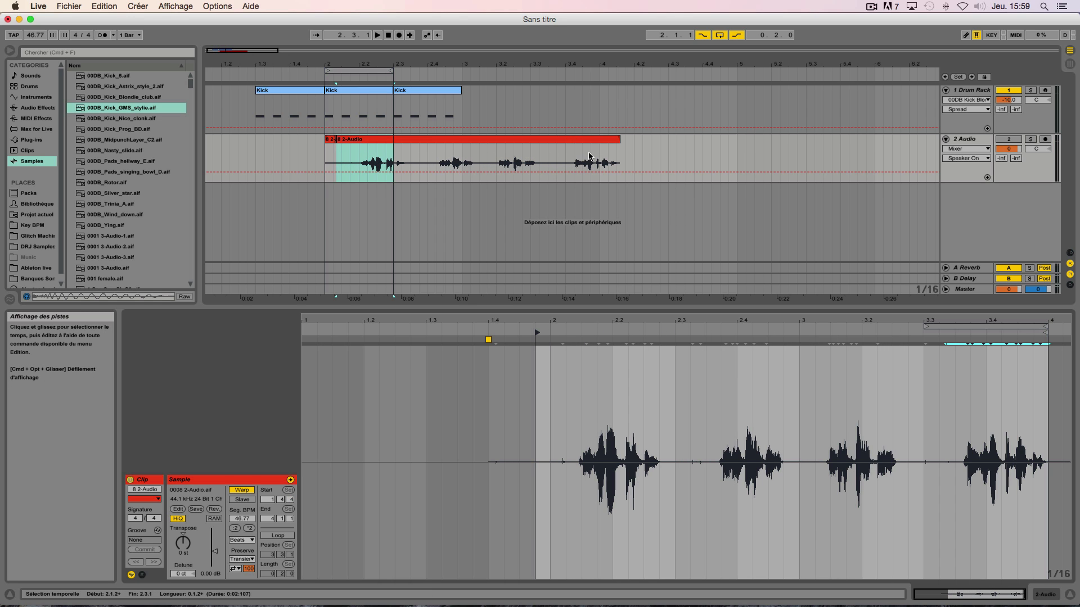
mouse_move(537, 335)
left_mouse_down()
mouse_move(771, 336)
mouse_move(941, 368)
mouse_move(932, 367)
left_mouse_up()
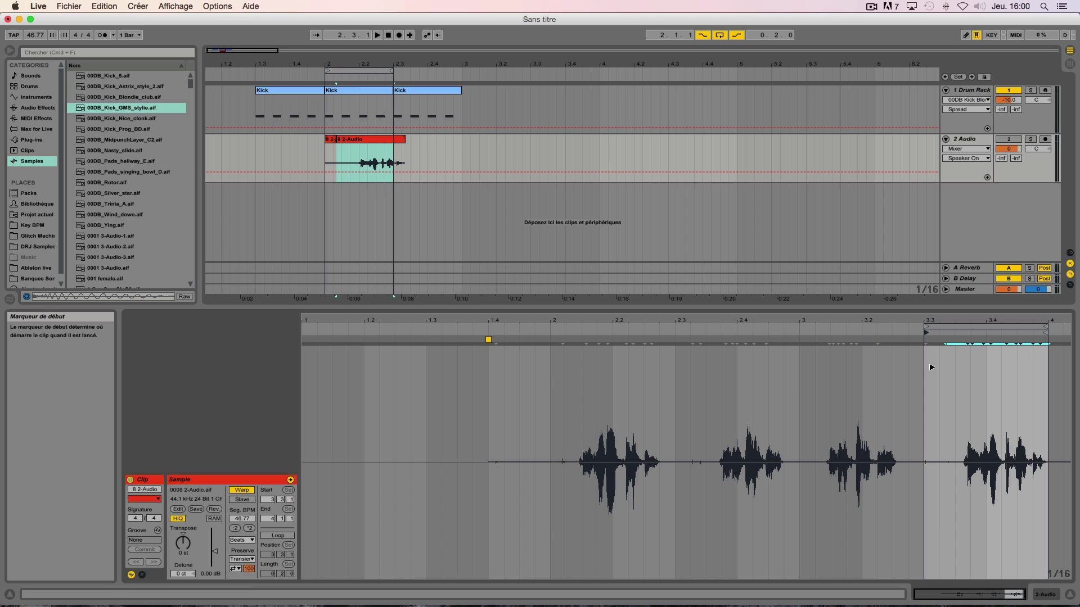
Move the clip's loop brace and playback region to the third take, 3.1.1 to 3.3.1, and audition it with the 2 Audio track active.
left_click_drag(959, 331, 835, 334)
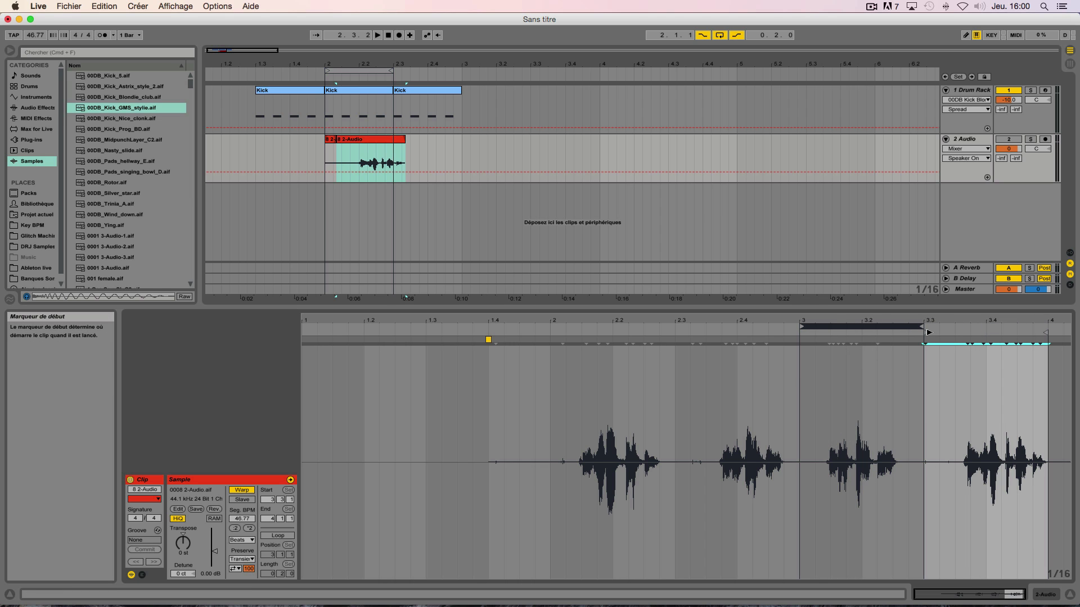
left_click_drag(910, 337, 788, 336)
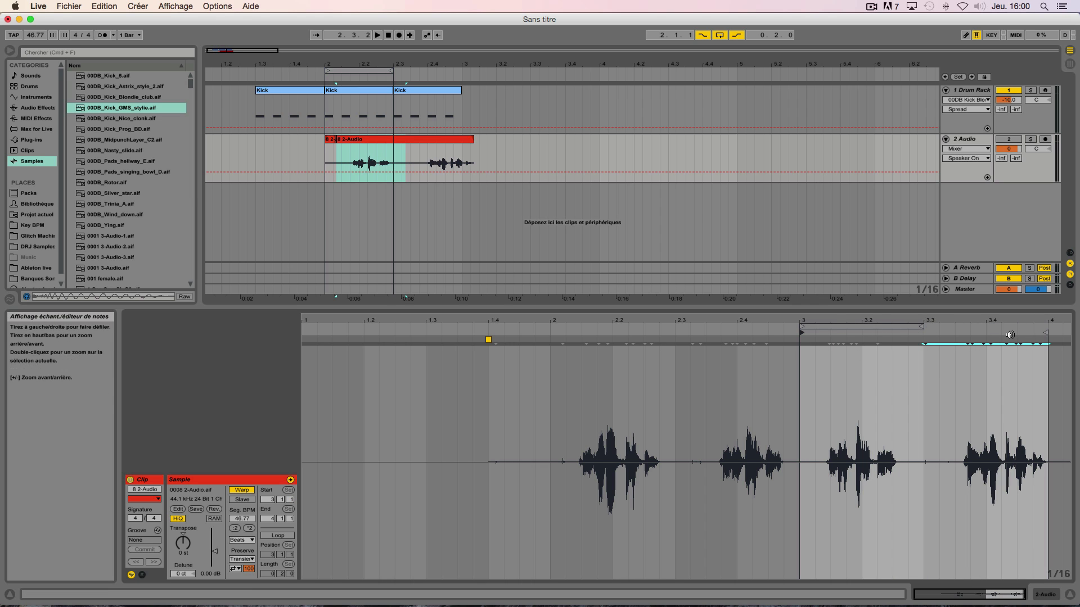
left_click_drag(1038, 336, 923, 337)
key("space")
key("space")
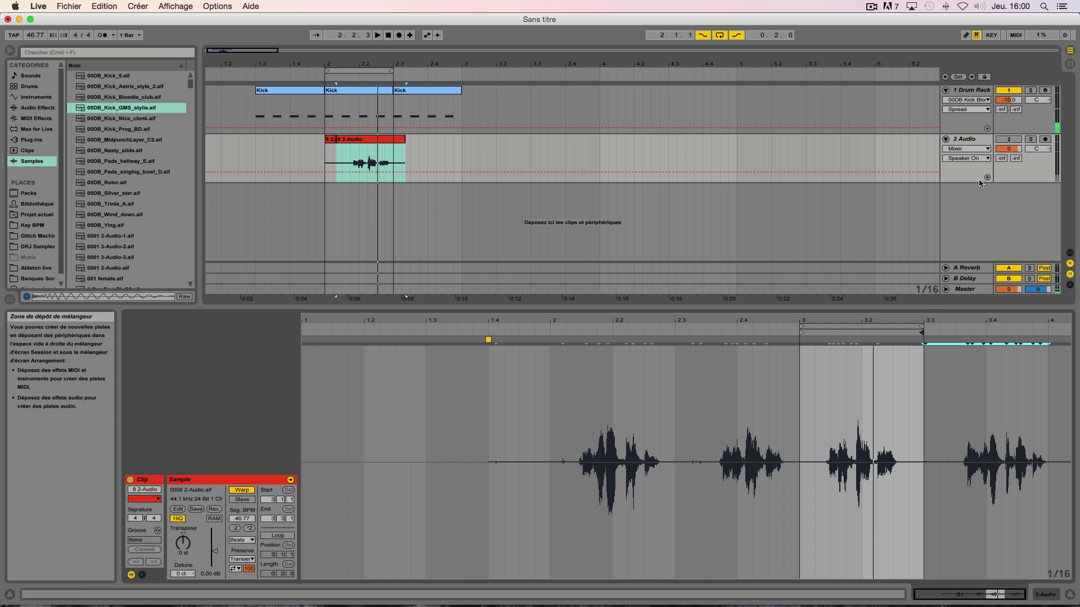
left_click(826, 321)
key("space")
Move the clip's loop brace and start marker to the second take at 2.3.1 and audition it.
left_click_drag(844, 326, 720, 332)
left_click_drag(803, 336, 680, 341)
key("space")
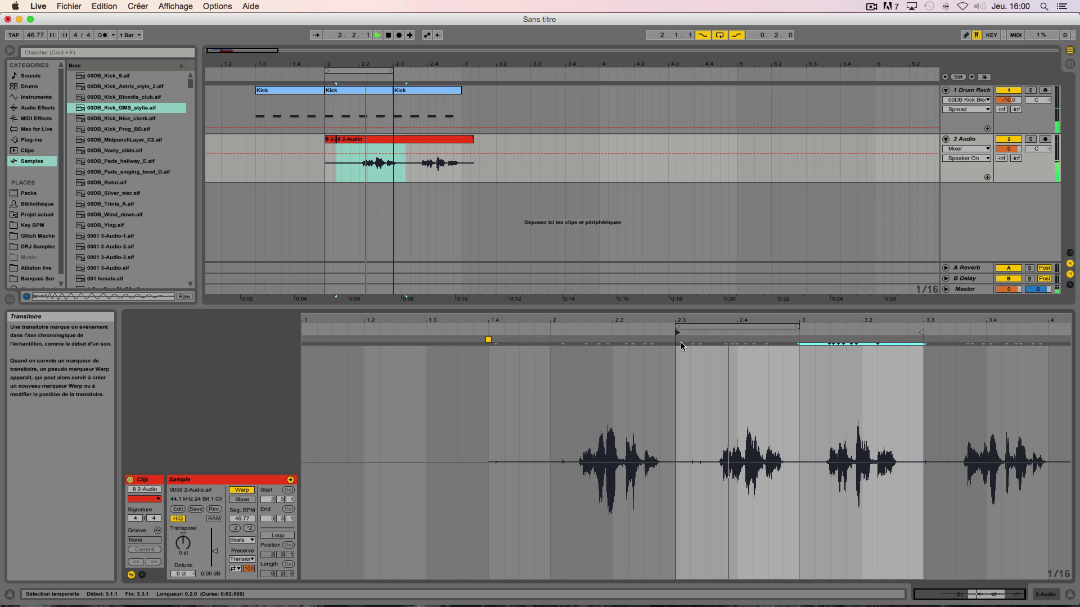
key("space")
Set the clip's loop brace and playback region to the first take, 2.1.1 to 2.3.1, and audition it.
left_click_drag(697, 327, 571, 336)
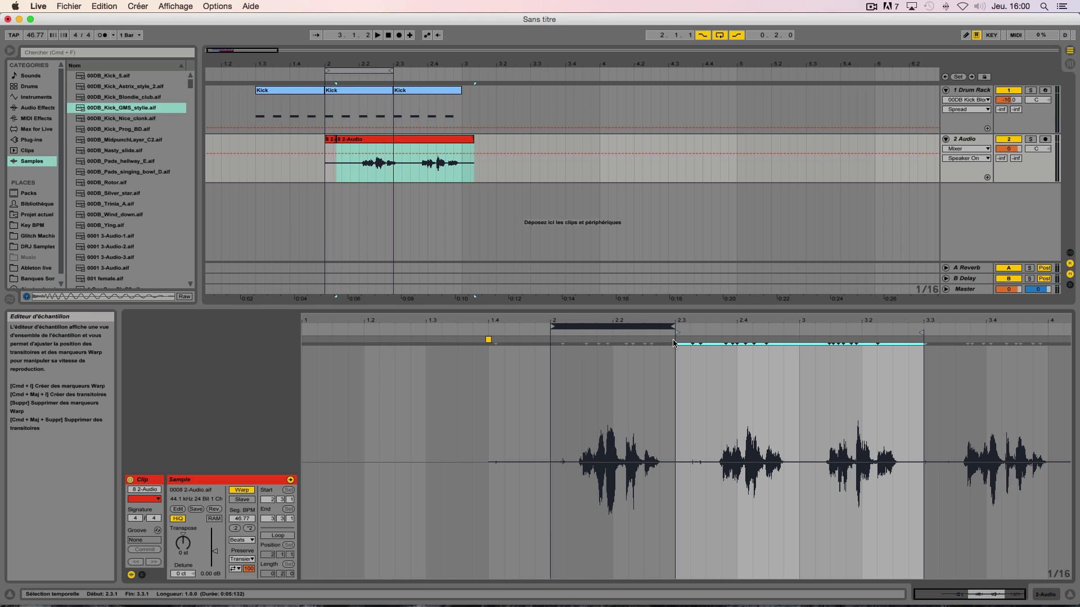
left_click_drag(678, 335, 553, 339)
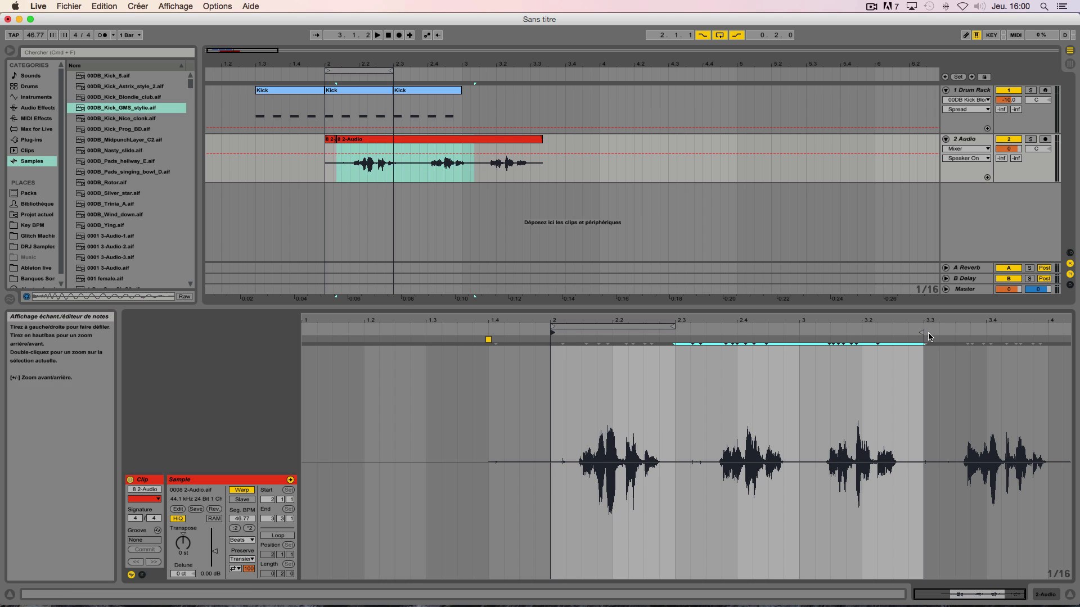
left_click_drag(920, 333, 673, 333)
key("space")
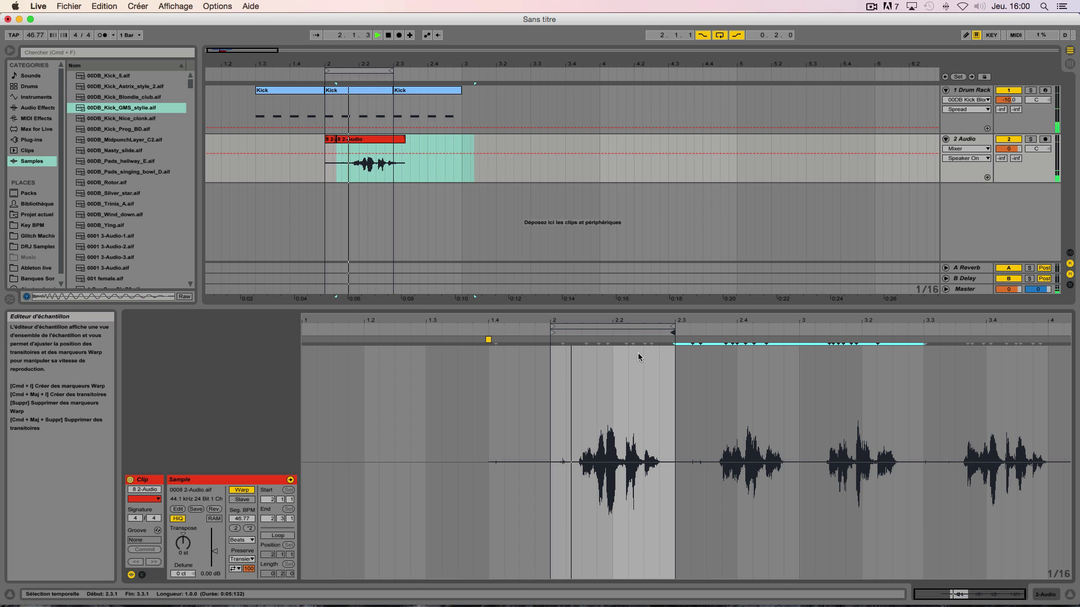
key("space")
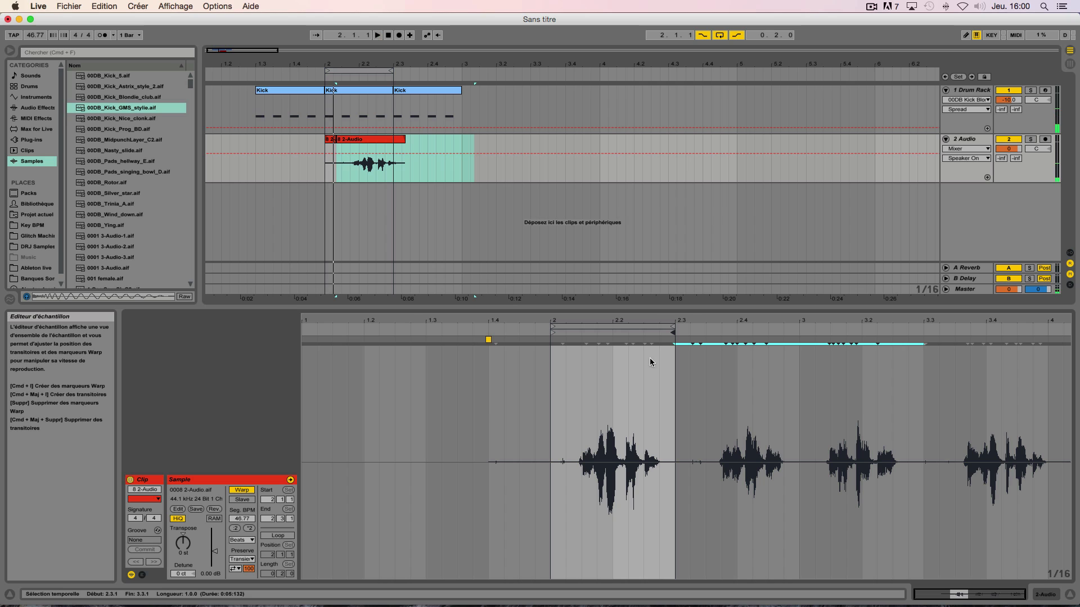